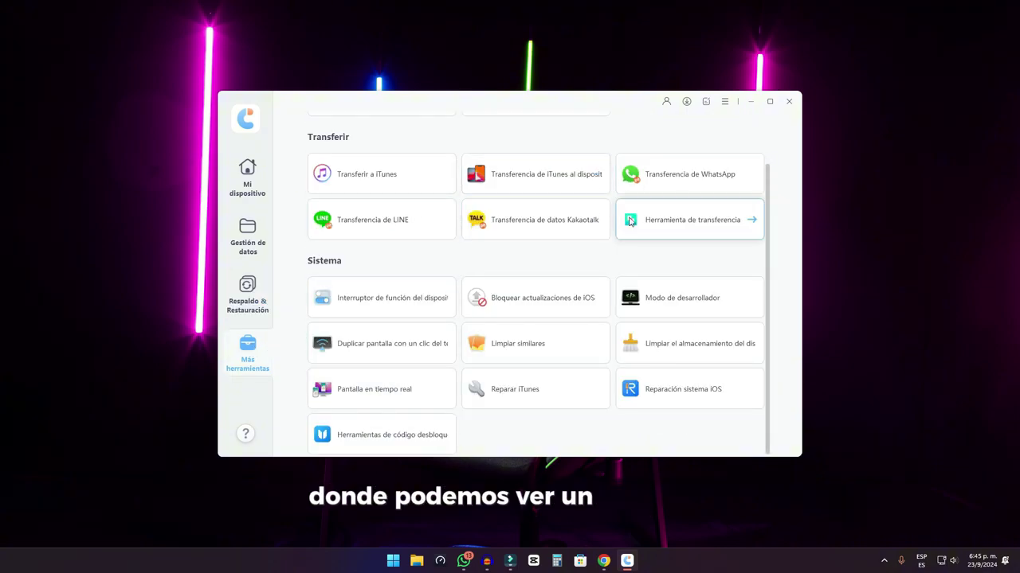
Step: Look over the transfer and system tools, and check the list of connected devices on the device overview
scroll(669, 239, up, 1)
scroll(671, 240, down, 1)
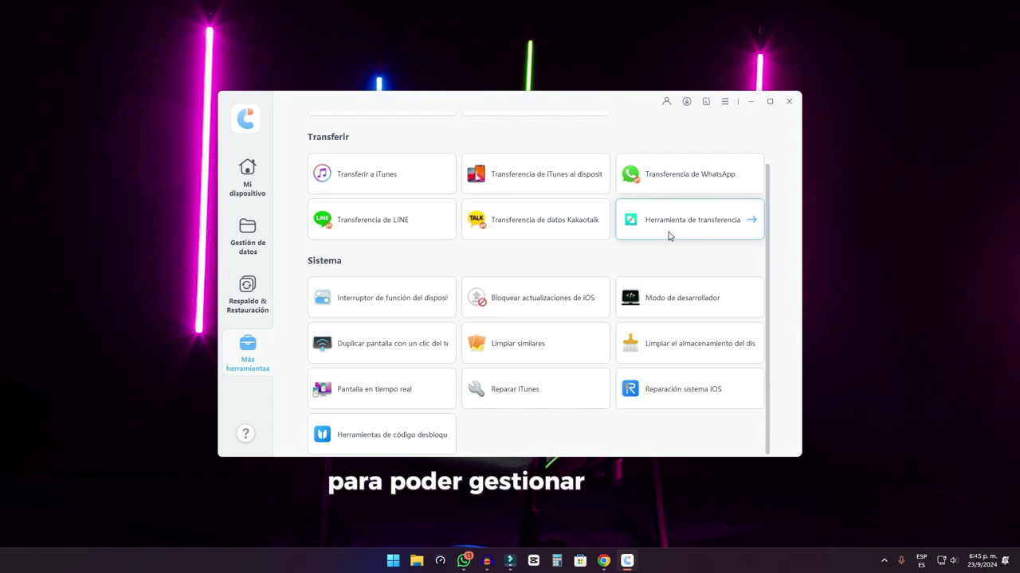
scroll(557, 235, up, 1)
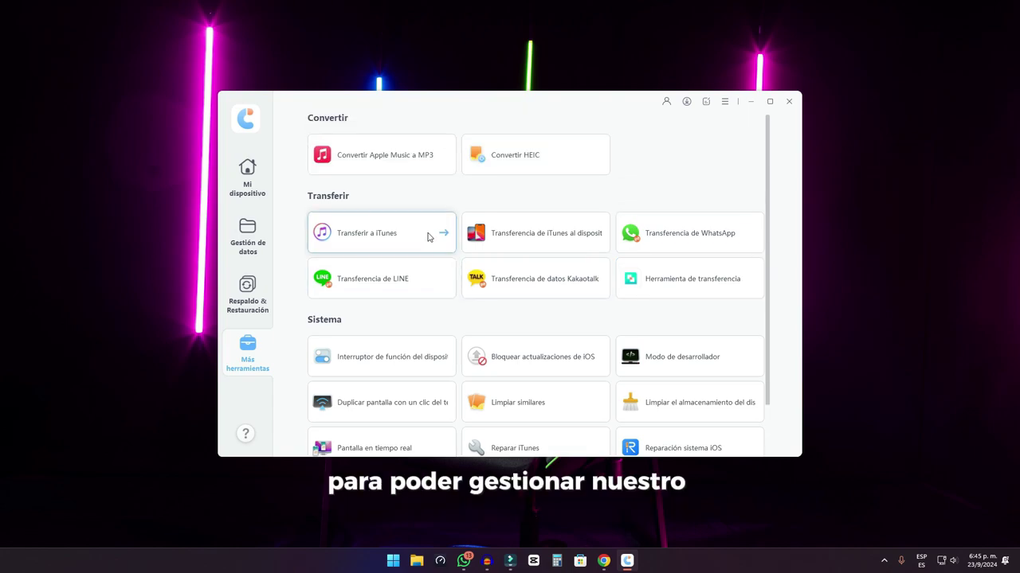
click(254, 170)
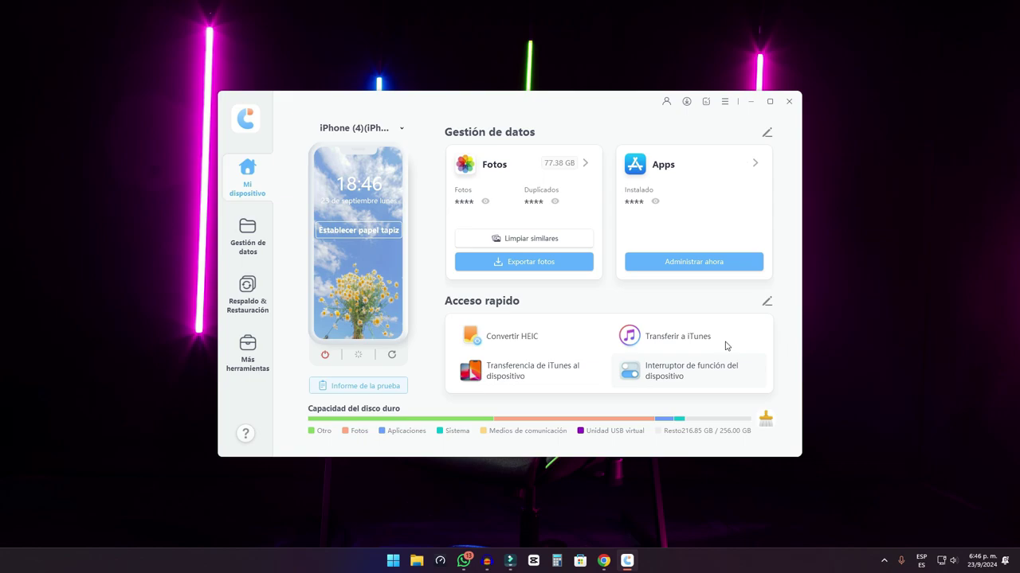
click(403, 129)
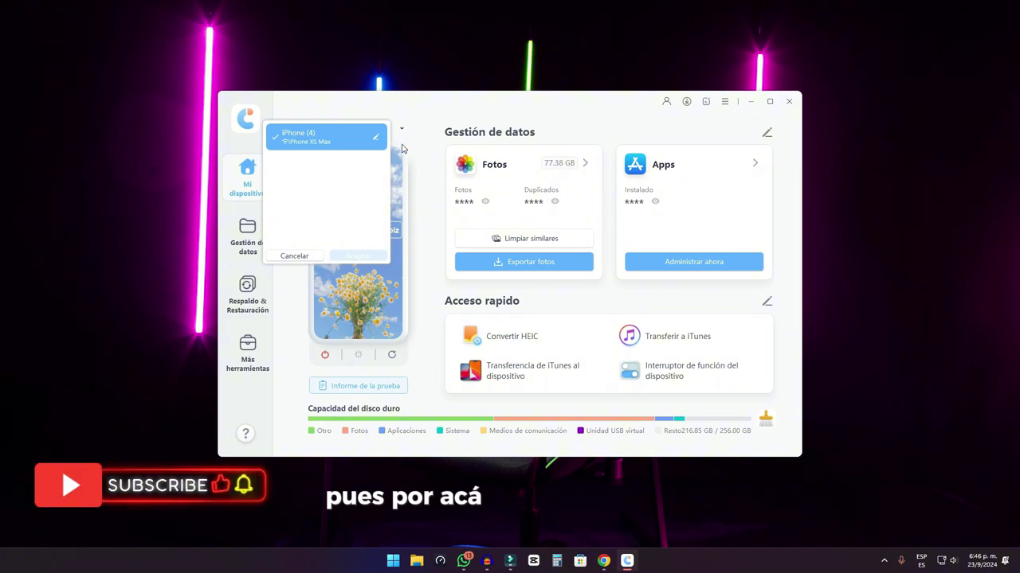
click(405, 113)
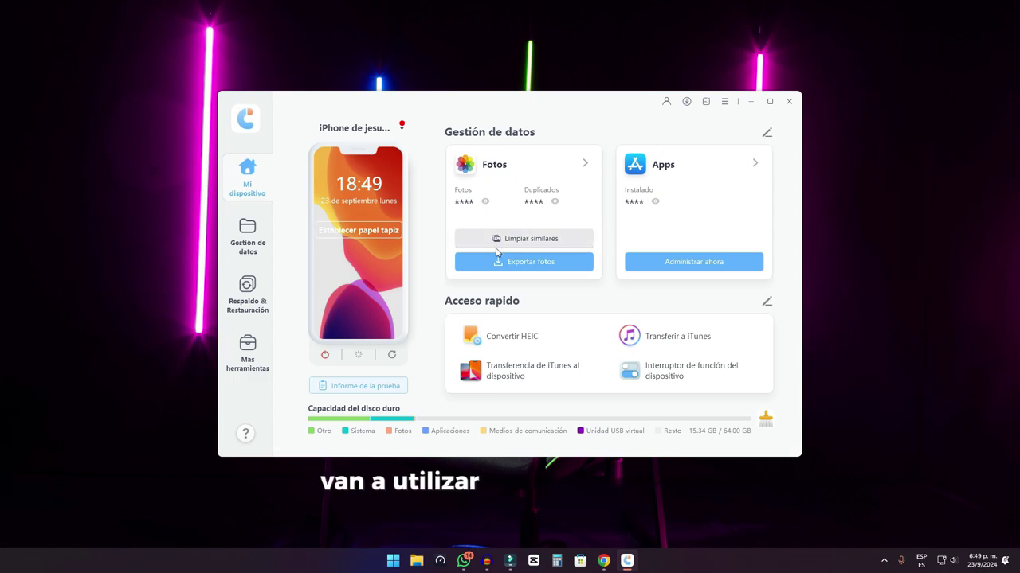
Step: Export all of the iPhone's photos to the Documentos folder, skipping files whose path cannot be found
click(534, 261)
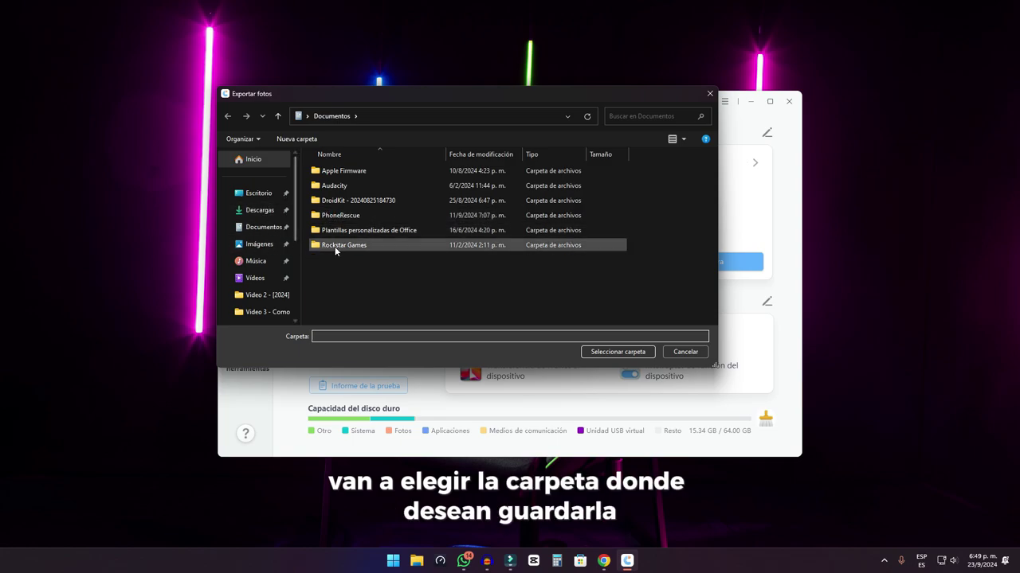
scroll(280, 289, down, 1)
scroll(281, 290, down, 1)
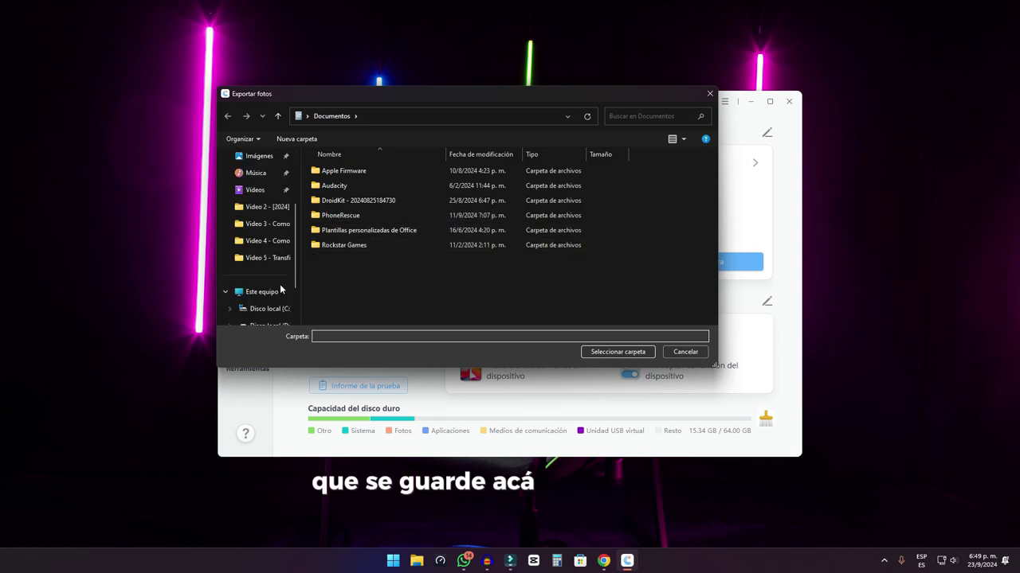
scroll(275, 239, up, 3)
click(611, 350)
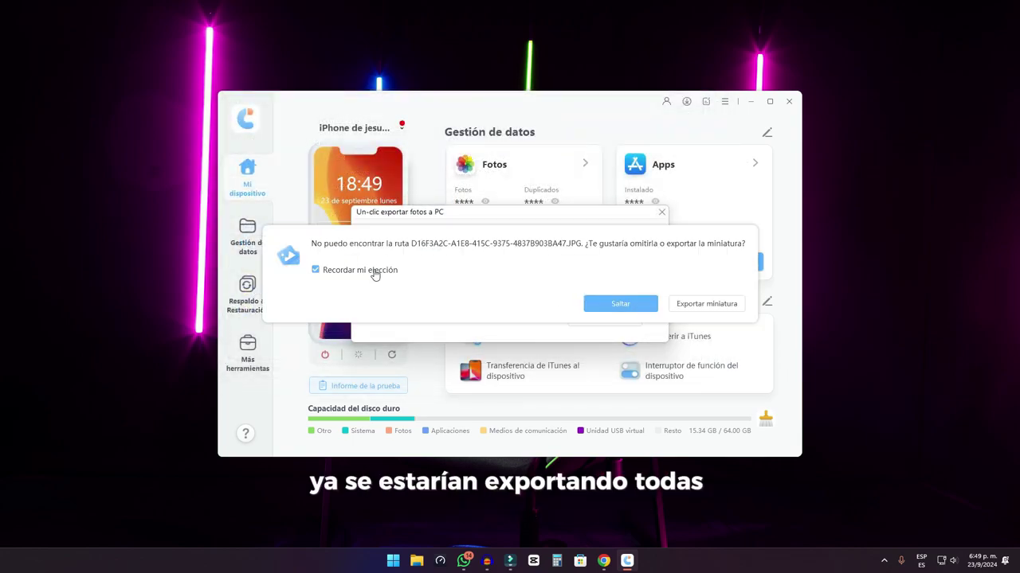
click(641, 307)
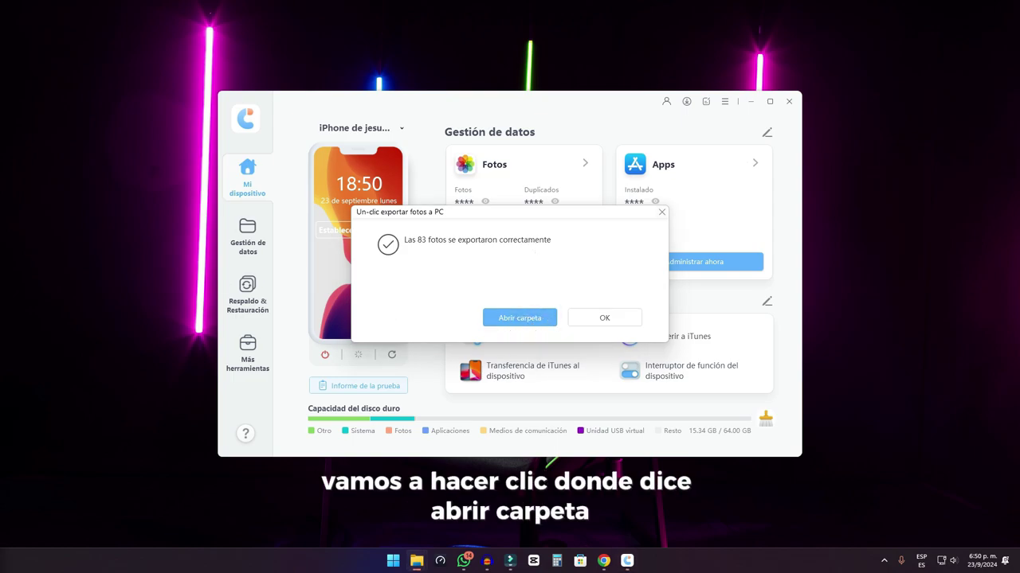
Step: Open the export folder and check the photos inside its CameraRoll and iCareFone 1 subfolders
click(519, 318)
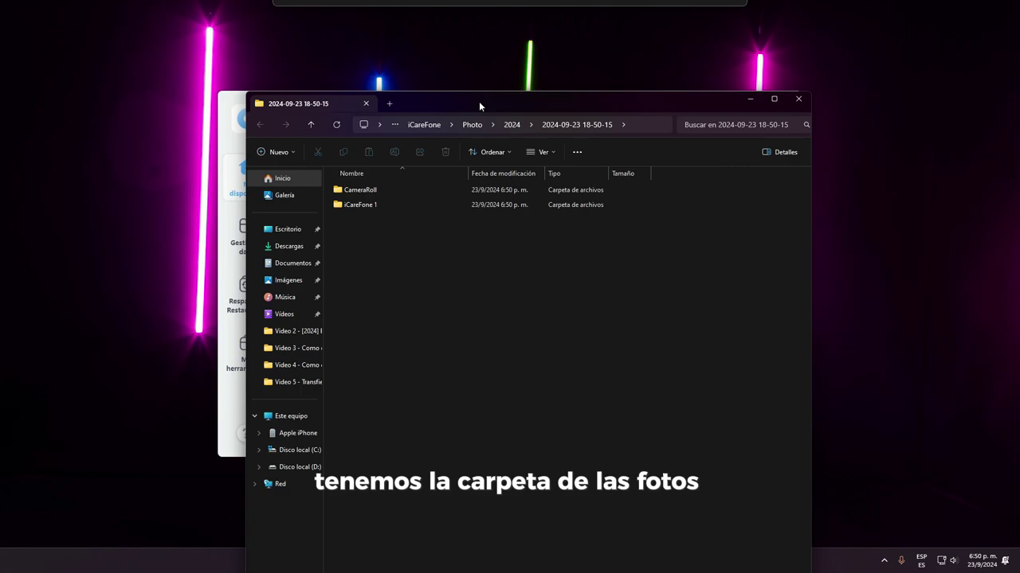
click(369, 192)
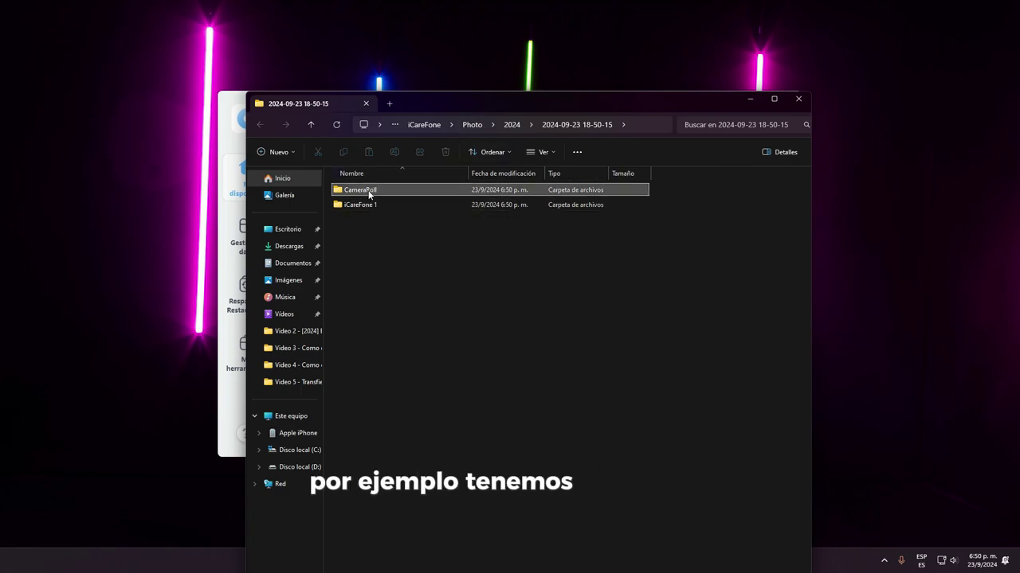
double_click(369, 192)
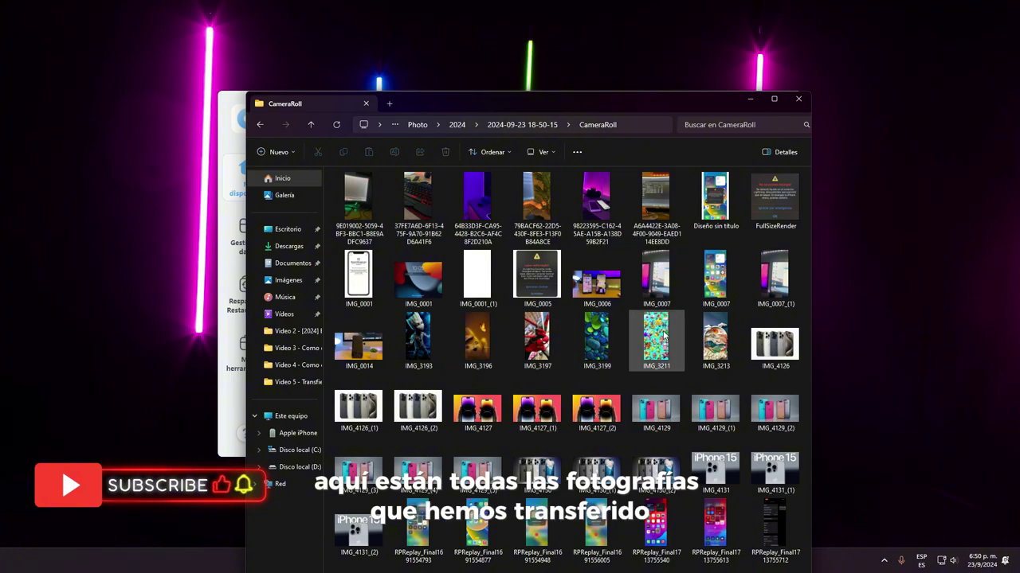
click(311, 124)
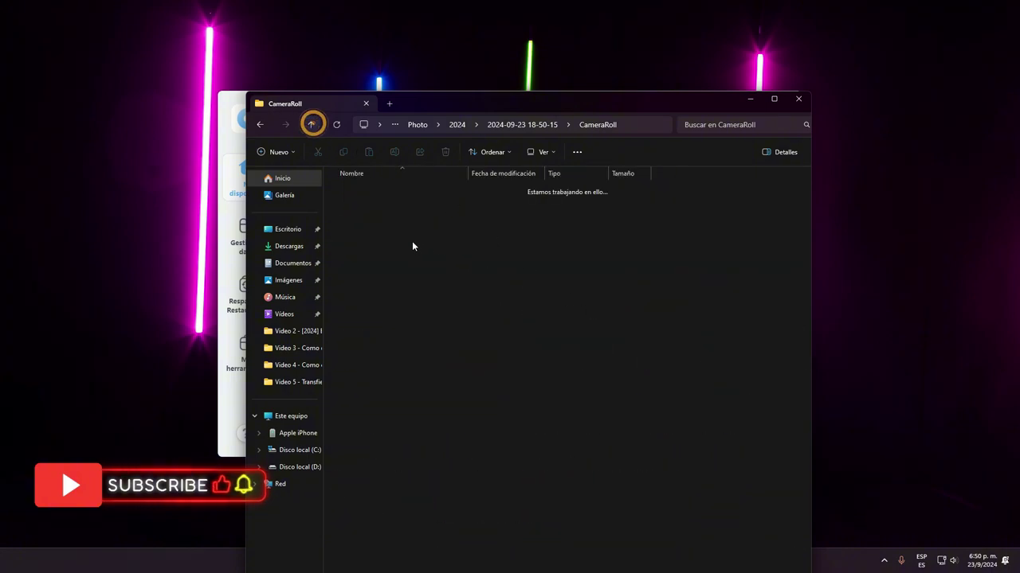
double_click(367, 206)
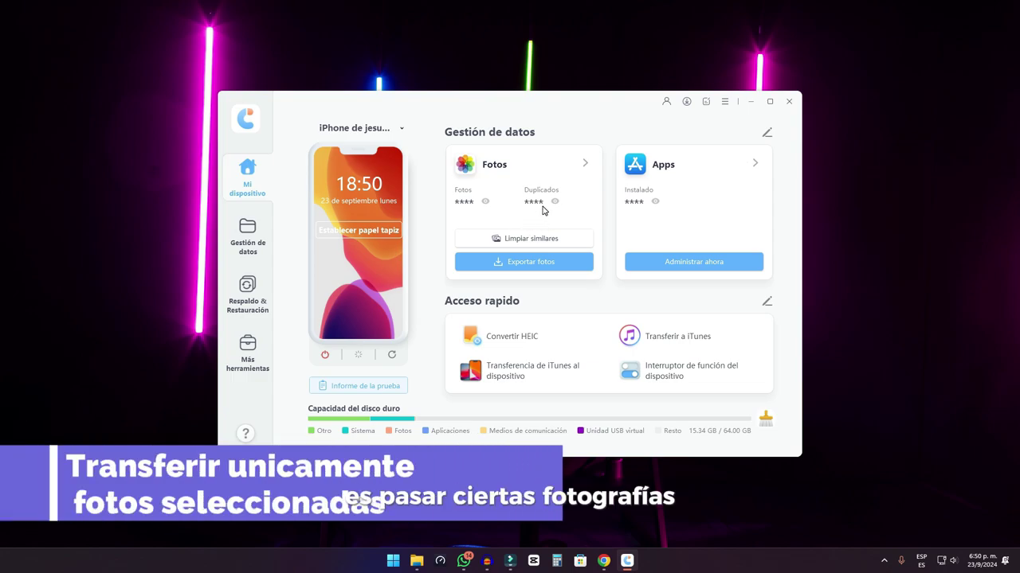
Step: Open the phone's photo gallery in data management and browse the 2024 and 2023 photos
click(249, 228)
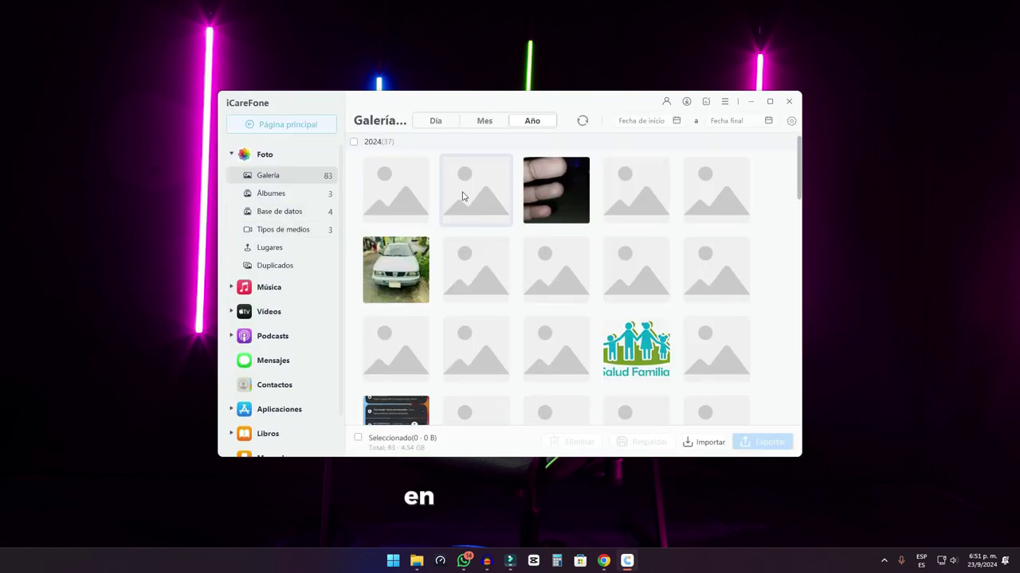
scroll(663, 235, down, 3)
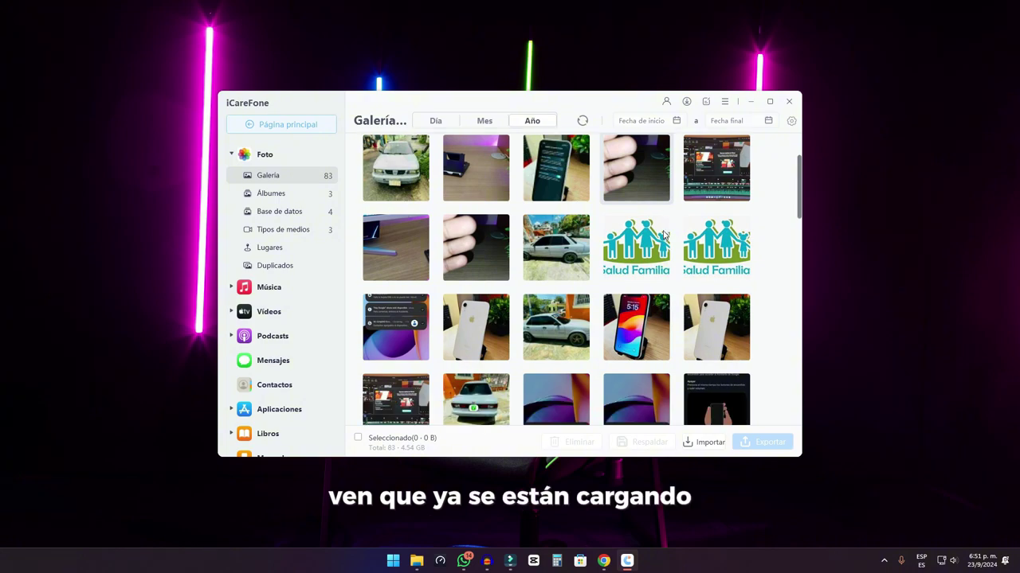
scroll(662, 235, down, 5)
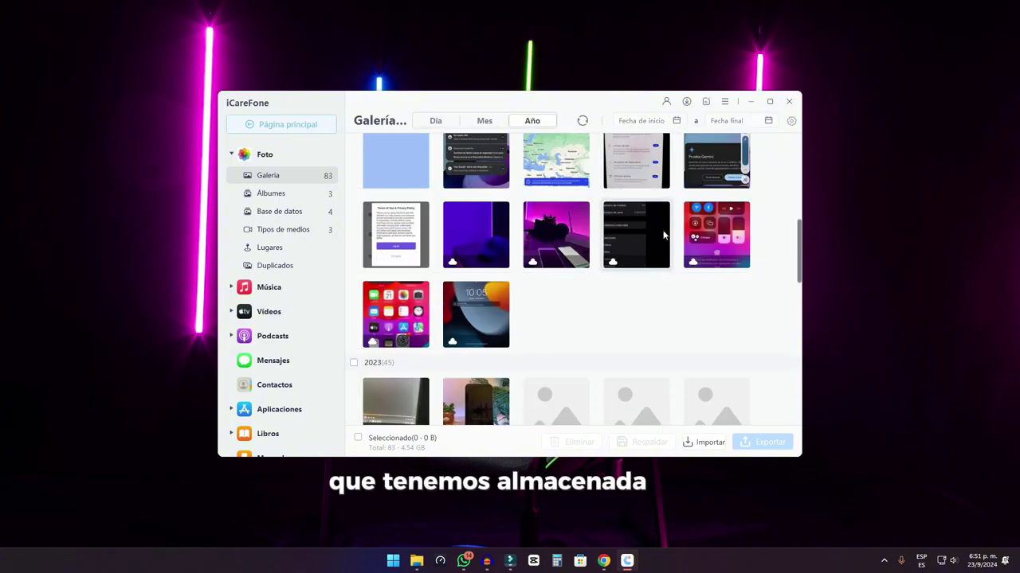
scroll(662, 235, down, 2)
scroll(665, 236, up, 4)
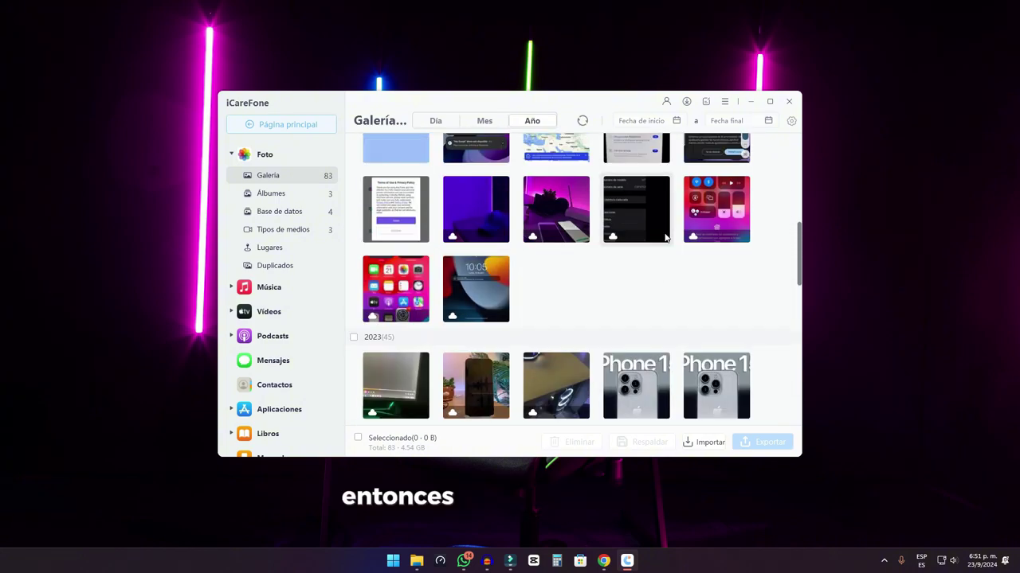
scroll(665, 236, up, 6)
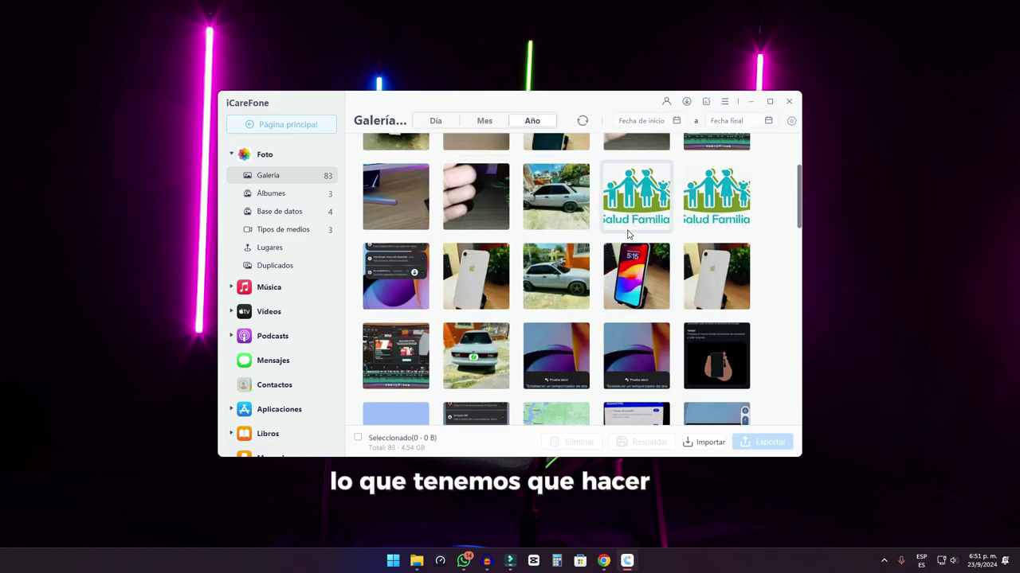
scroll(537, 234, up, 2)
Step: Select 12 individual photos from the gallery's 2024 group, including desk, hand, car, phone and Salud Familiar pictures
click(400, 208)
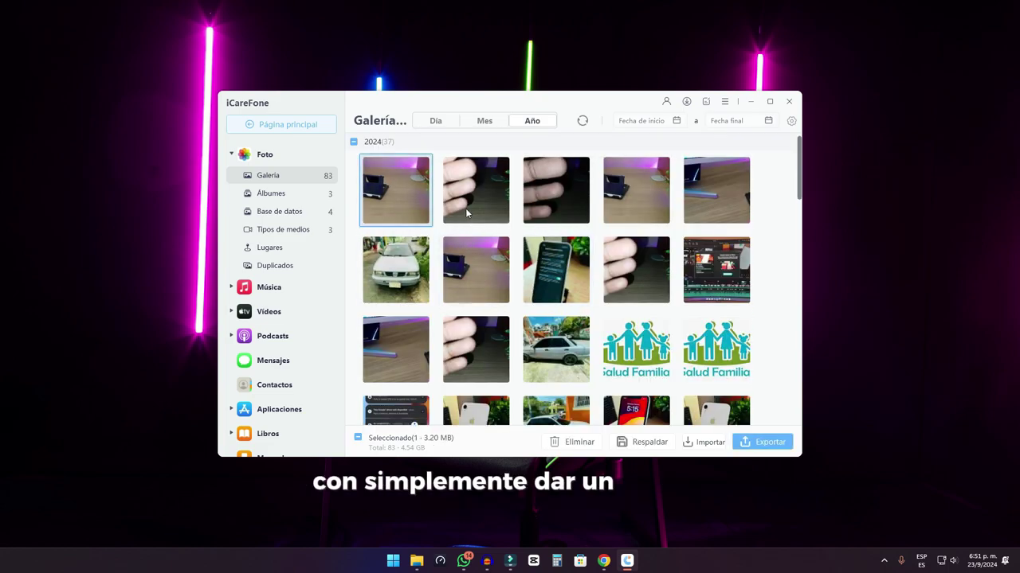
click(716, 270)
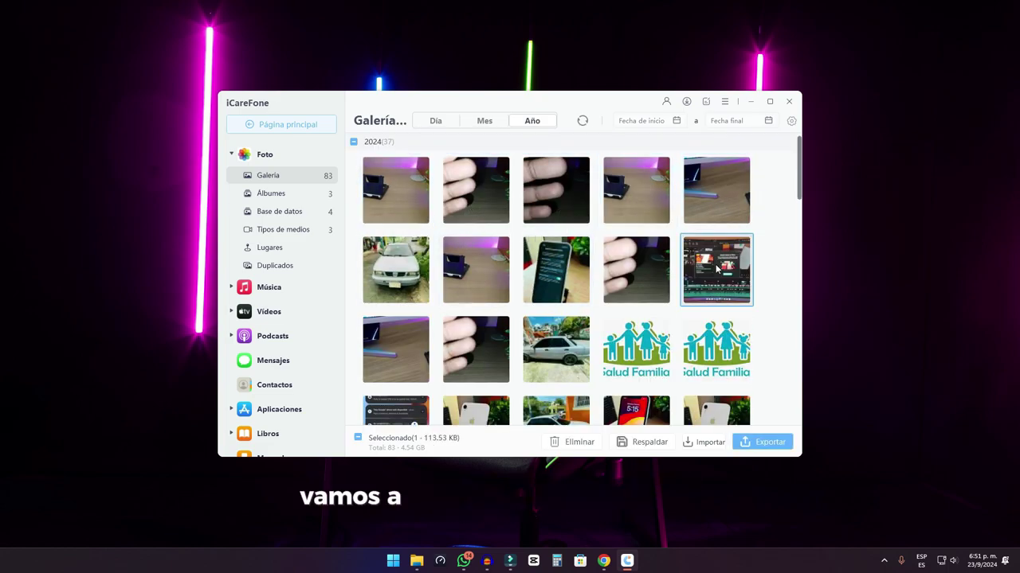
click(400, 186)
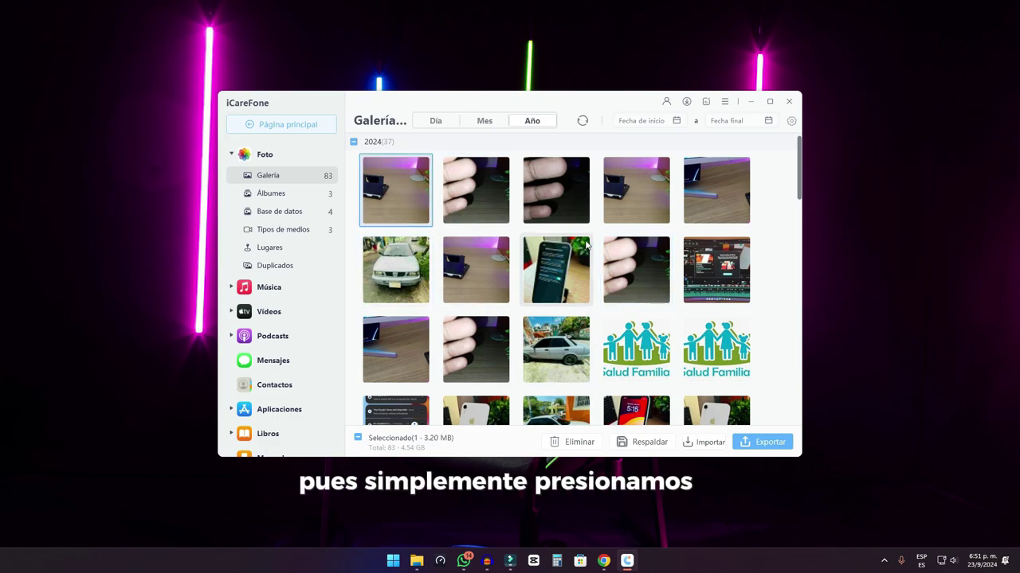
ctrl+click(478, 193)
ctrl+click(492, 255)
ctrl+click(635, 350)
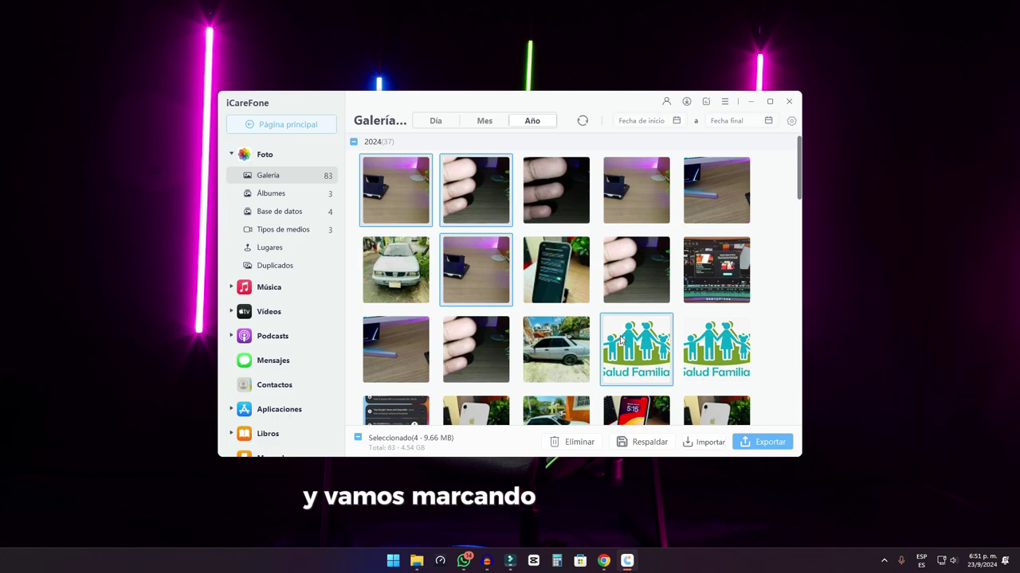
ctrl+click(551, 371)
ctrl+click(476, 351)
ctrl+click(396, 351)
scroll(587, 347, down, 2)
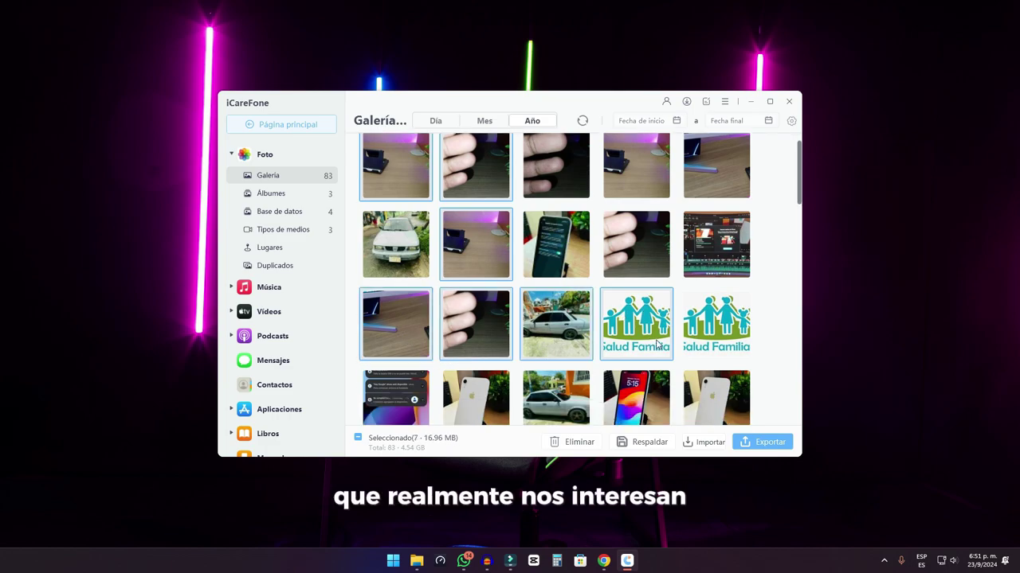
ctrl+click(661, 355)
scroll(591, 367, down, 1)
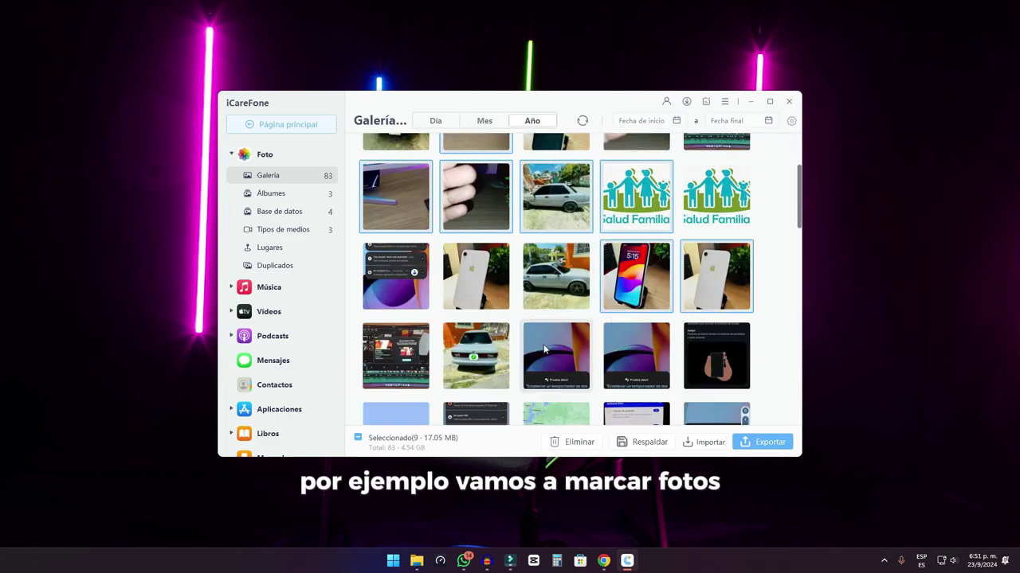
ctrl+click(558, 357)
ctrl+click(475, 357)
ctrl+click(715, 351)
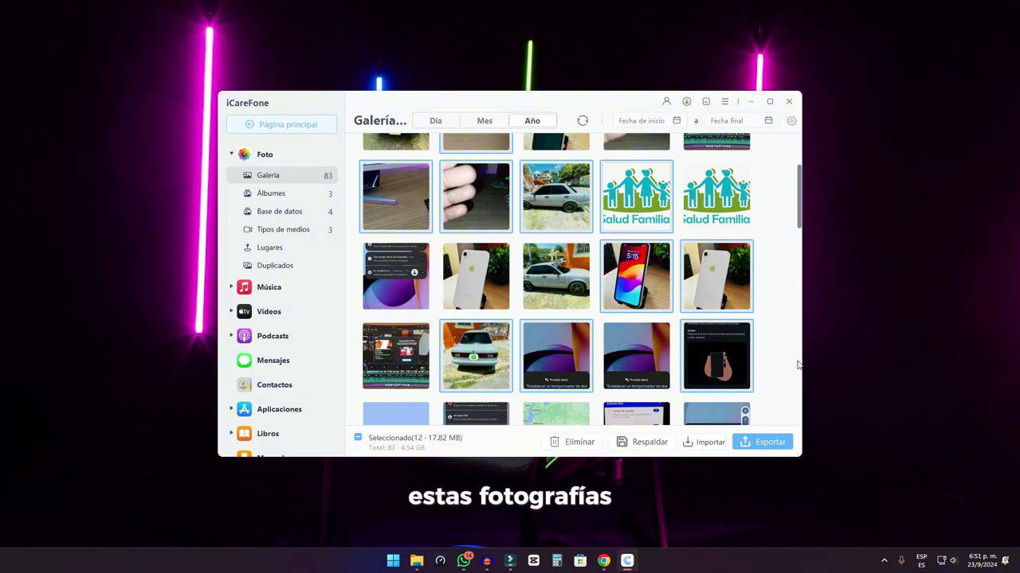
Step: Export the selected photos with the Escritorio folder as the export location
click(764, 442)
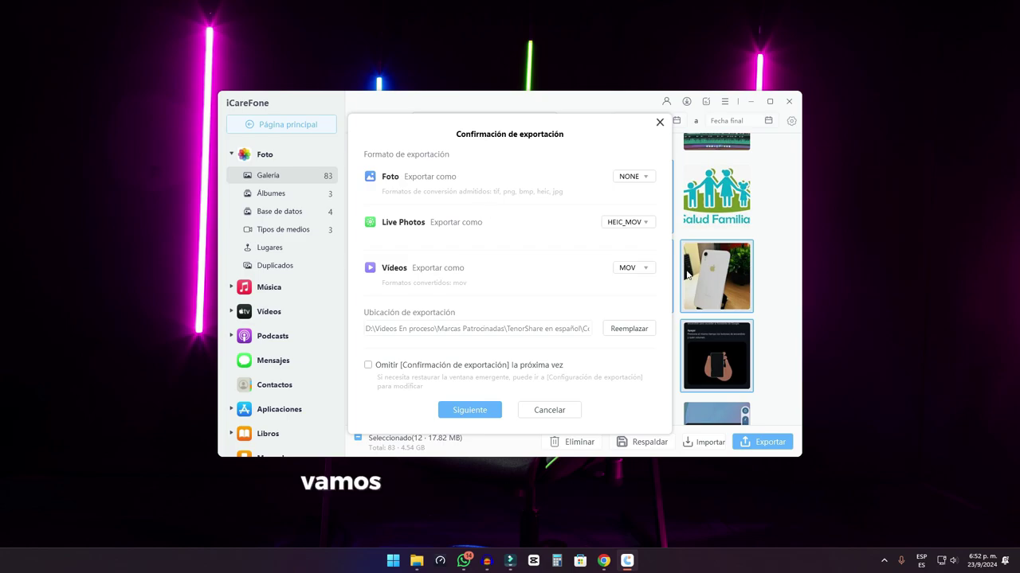
click(626, 329)
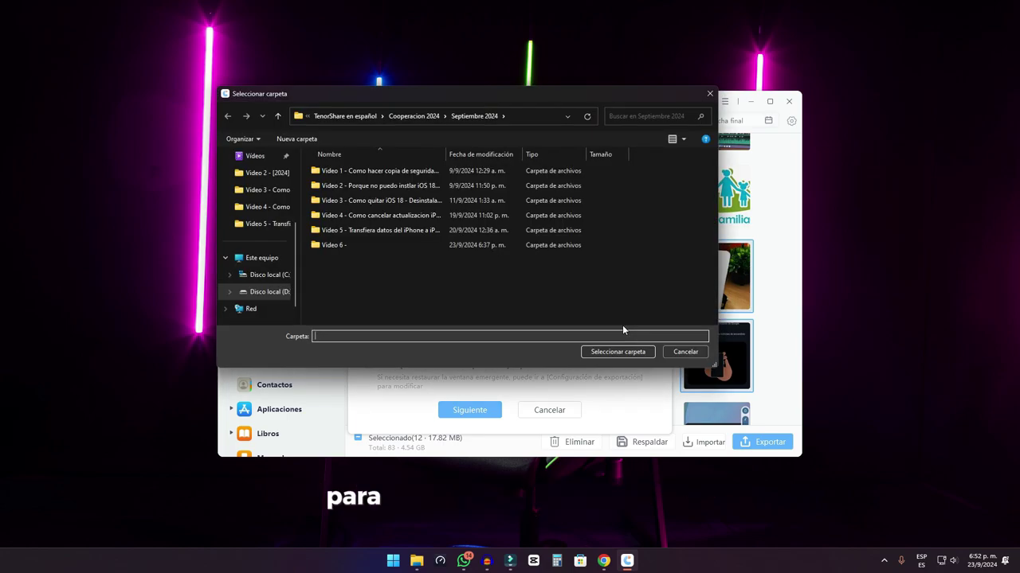
scroll(296, 257, up, 3)
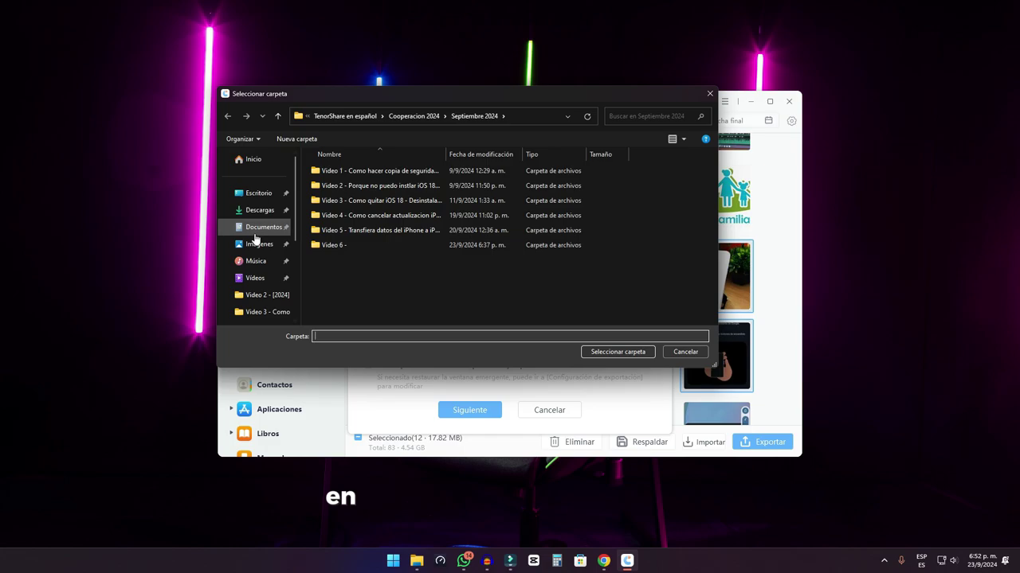
click(270, 202)
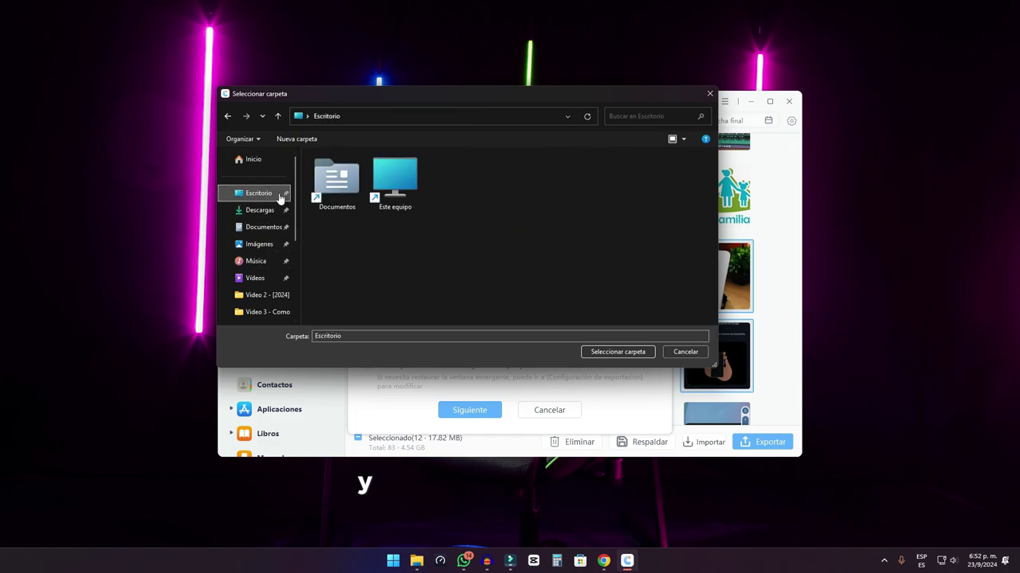
click(626, 352)
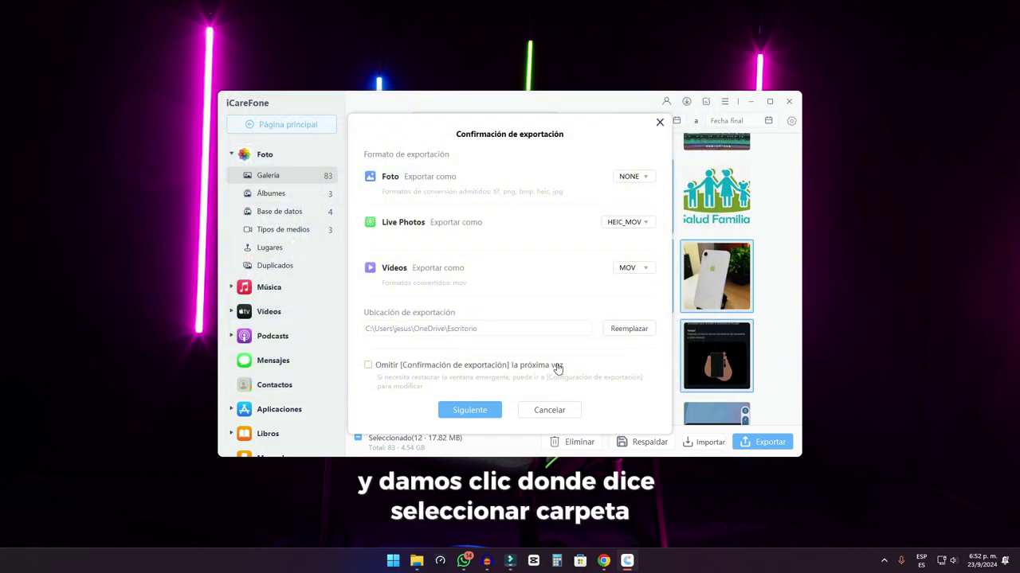
click(475, 411)
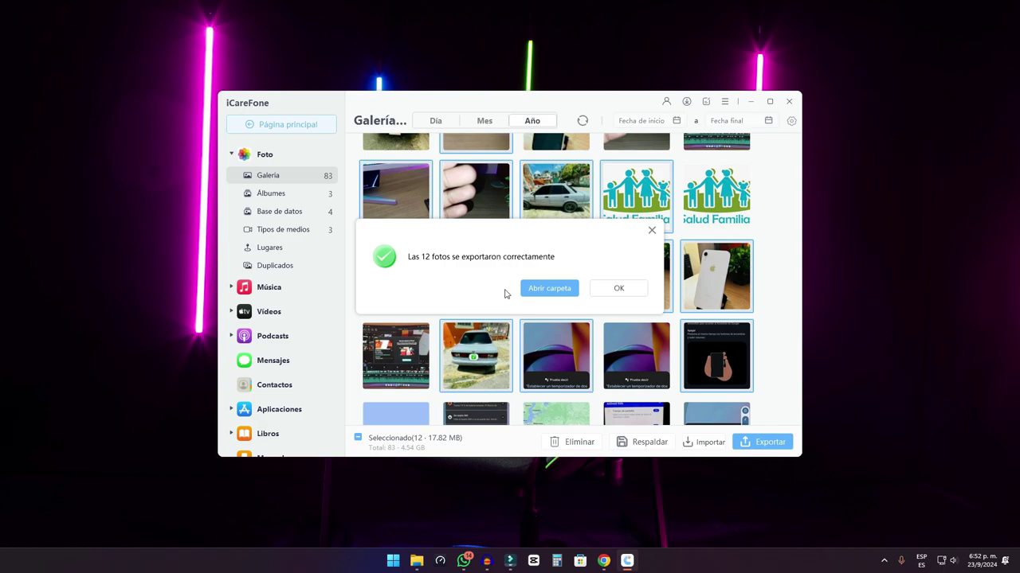
Step: Open the export folder and view the exported photo of the phone with the colourful screen to check its quality
click(566, 293)
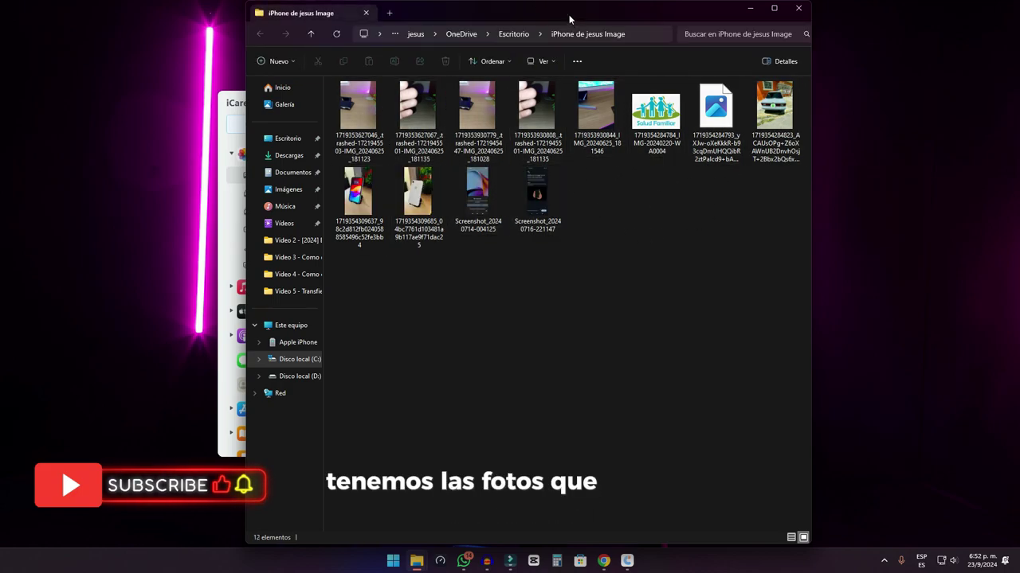
drag(569, 12, 577, 129)
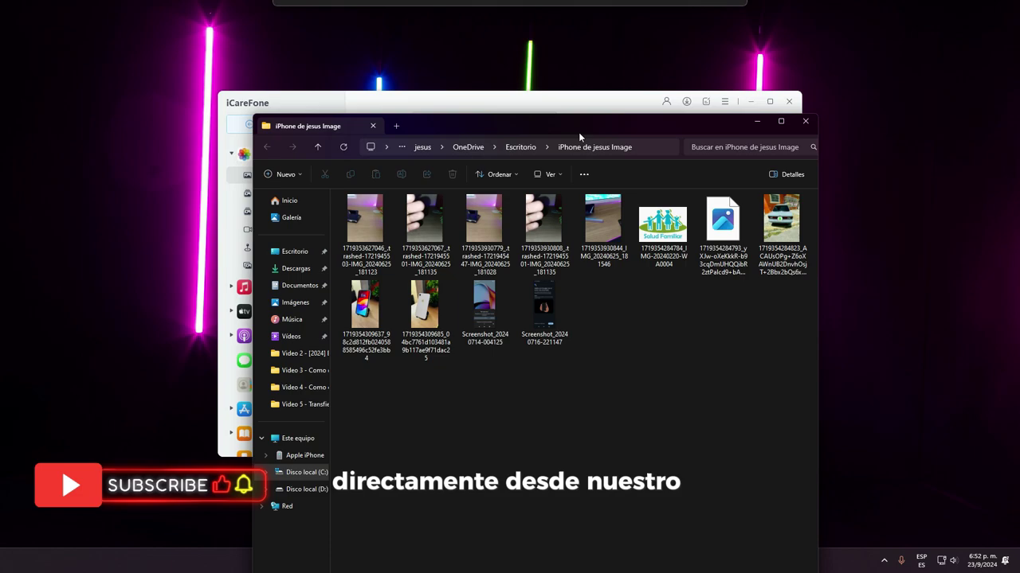
double_click(367, 307)
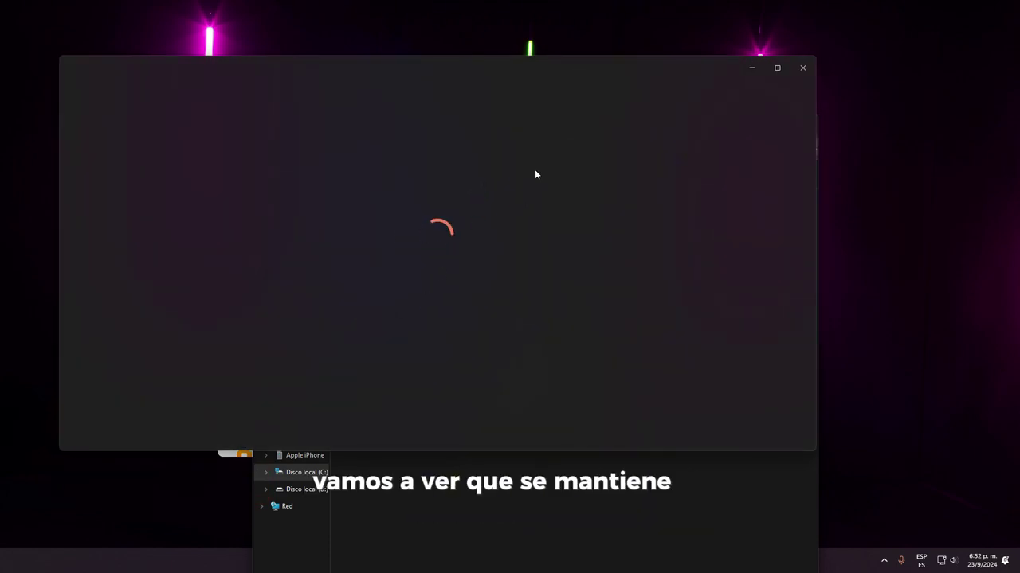
Step: View the exported Salud Familiar picture and a hand photo to check their quality, and close the export folder
click(802, 69)
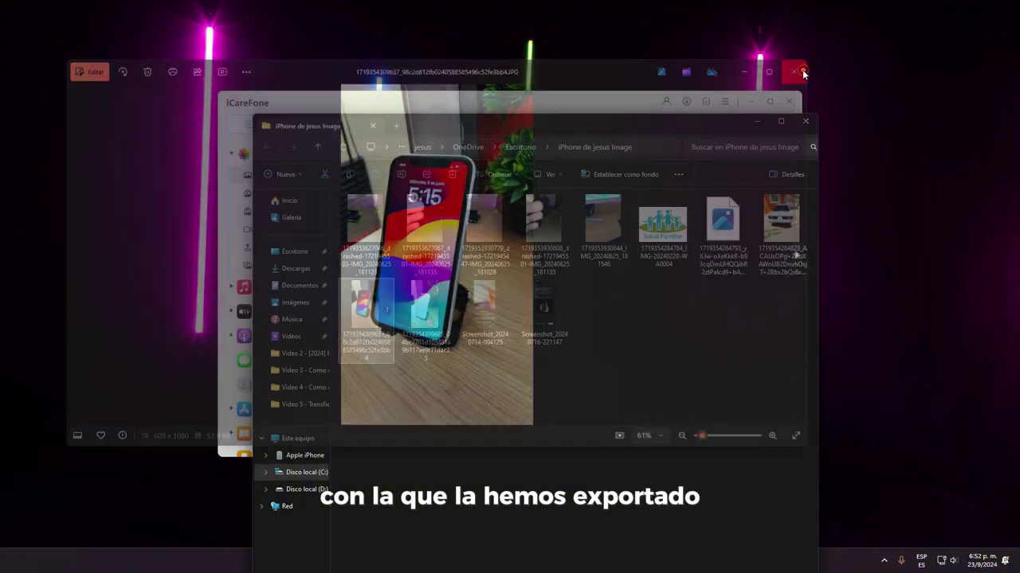
double_click(662, 224)
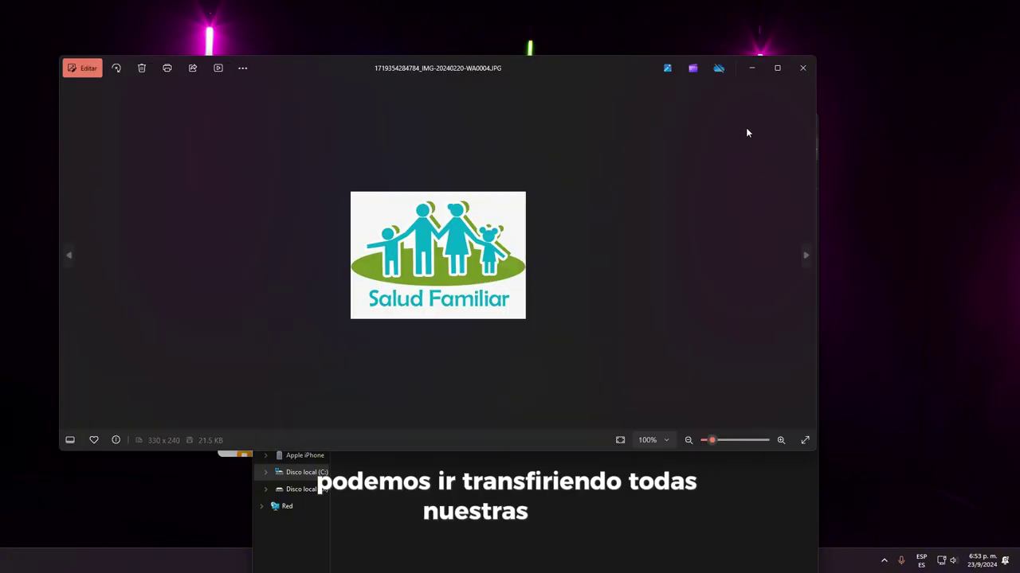
click(802, 69)
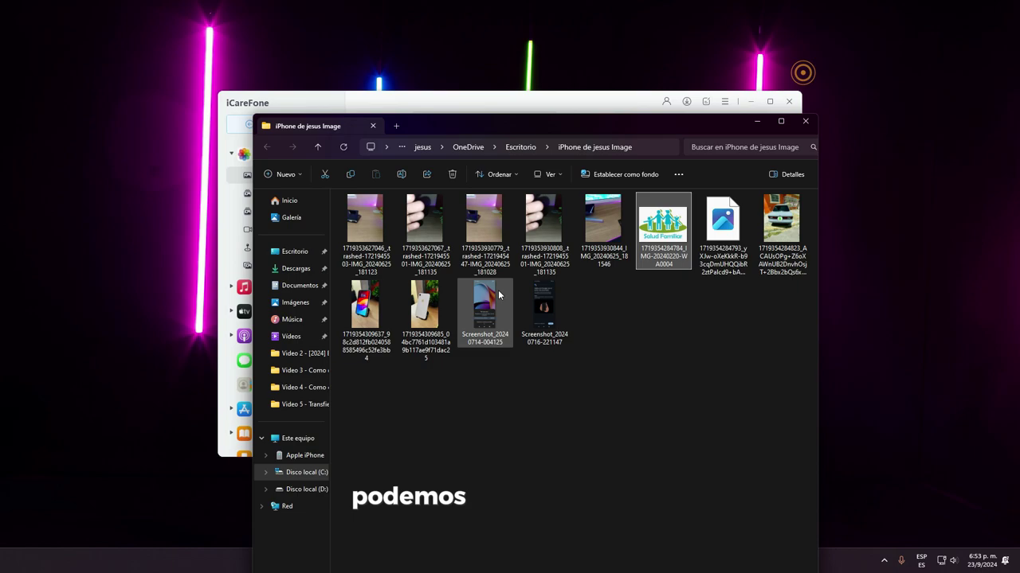
double_click(534, 213)
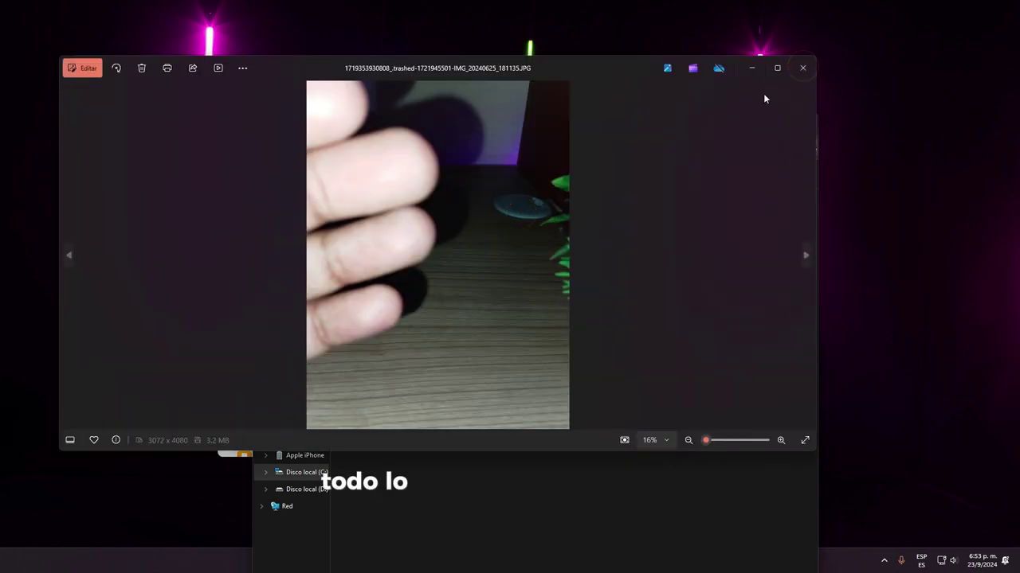
click(801, 67)
click(803, 121)
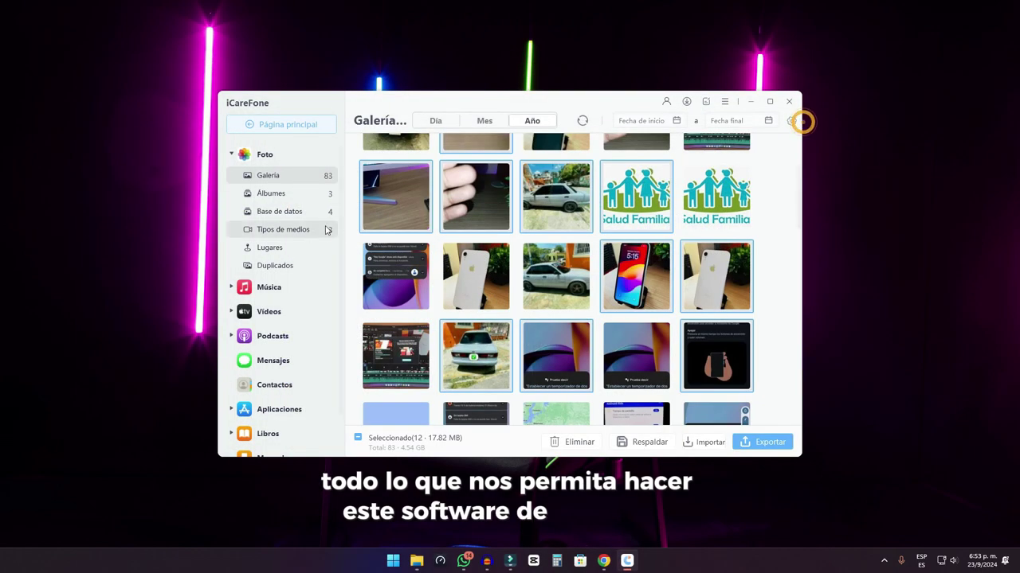
Step: Look through the other transferable data categories, opening Contactos and expanding Podcasts
scroll(341, 231, down, 1)
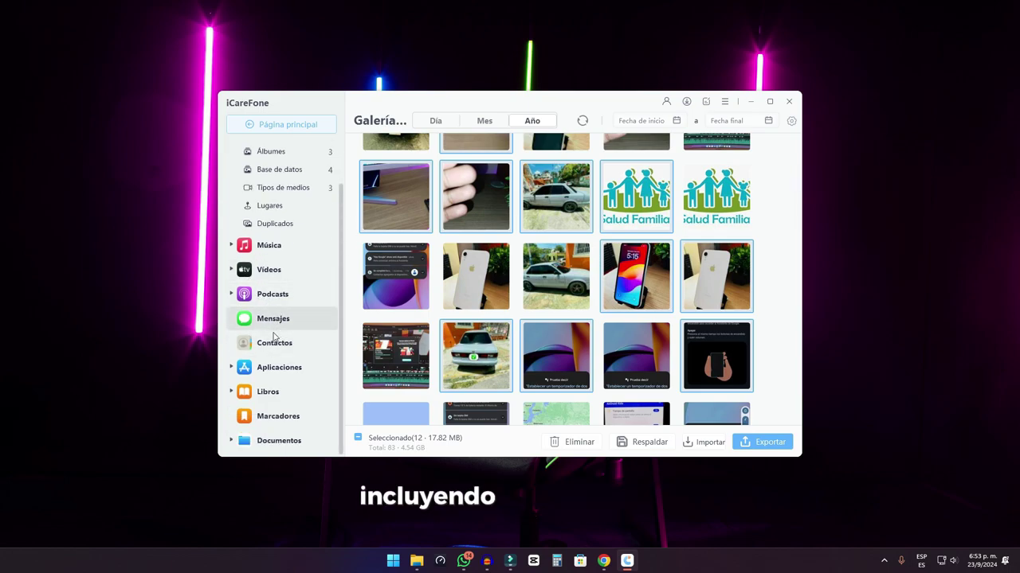
click(275, 346)
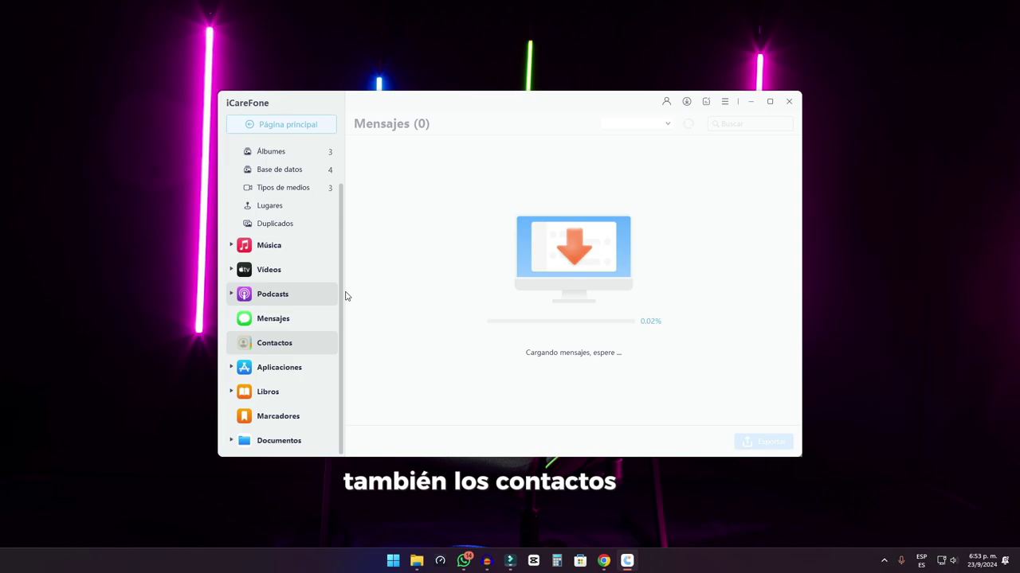
click(293, 295)
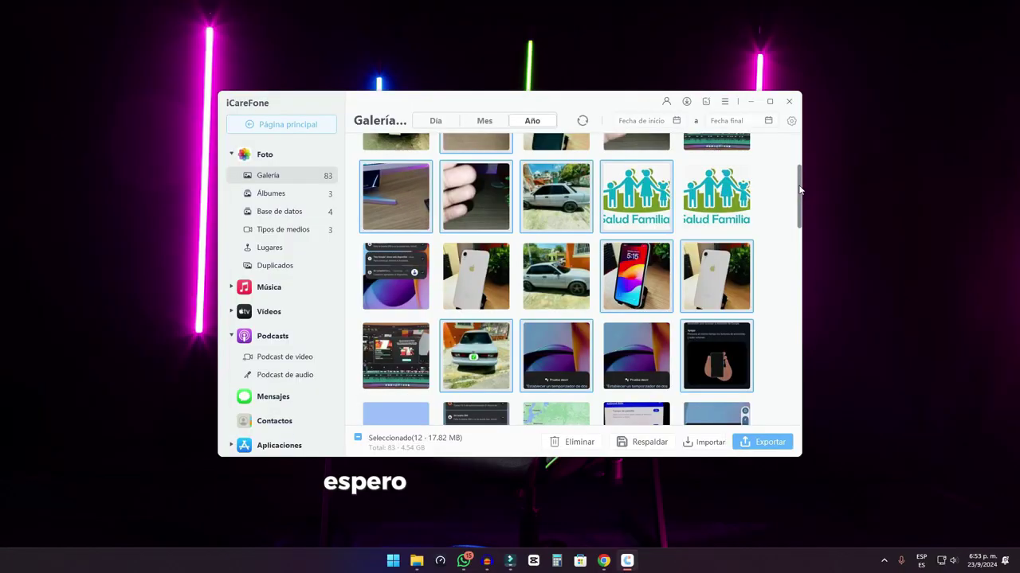
drag(800, 189, 800, 157)
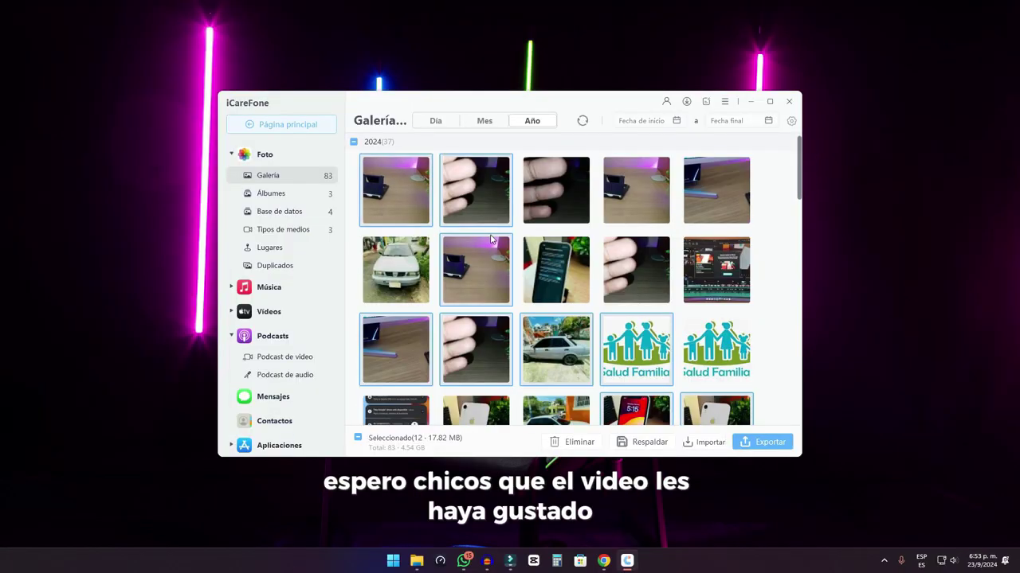
scroll(504, 247, down, 1)
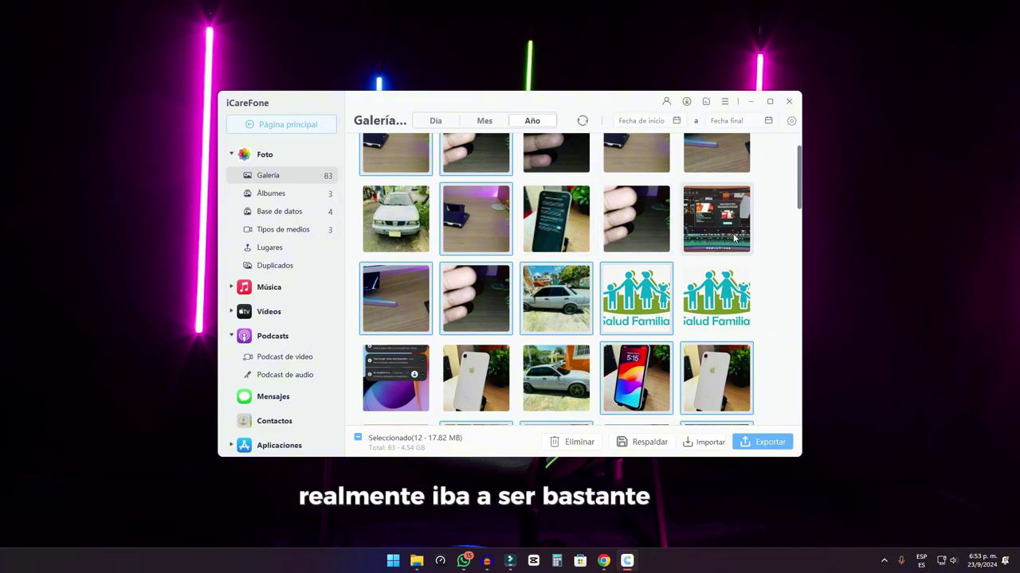
scroll(753, 173, down, 1)
scroll(753, 173, down, 3)
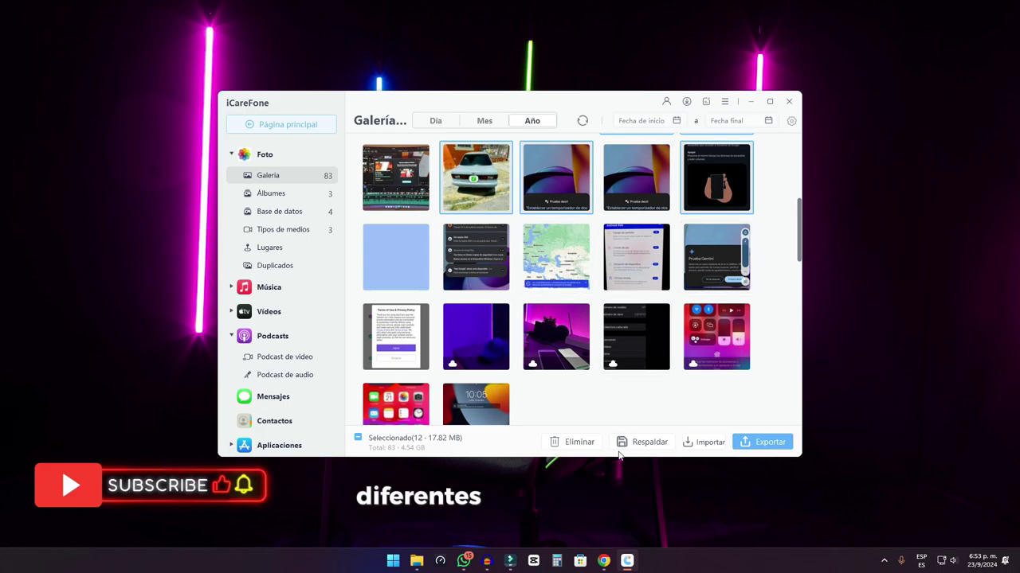
Step: Switch to Chrome and look through the iCareFone product page's transfer, backup, free-function and FAQ sections down to the footer
click(604, 560)
scroll(634, 225, down, 2)
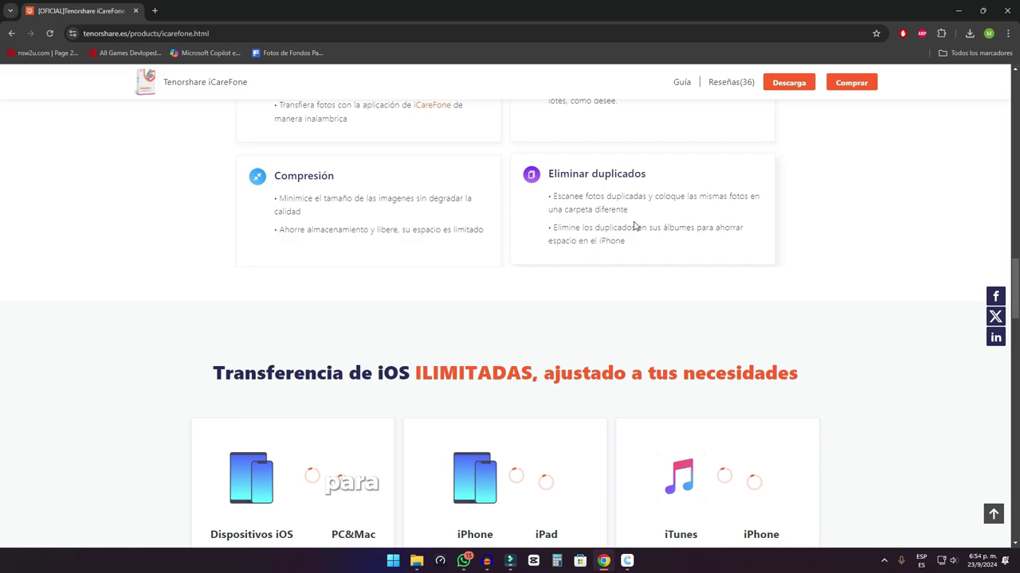
scroll(634, 226, down, 1)
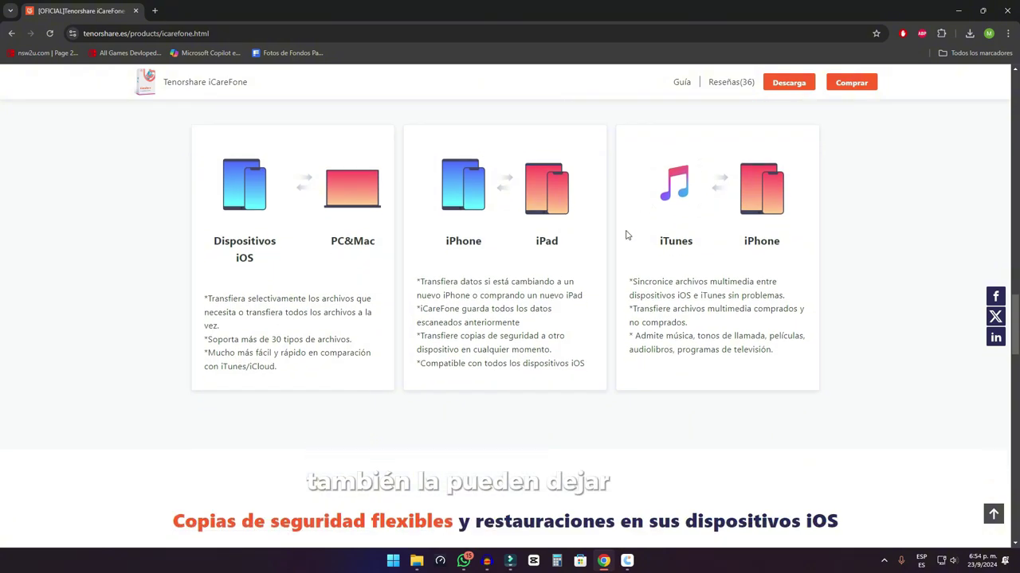
scroll(630, 234, down, 5)
scroll(627, 235, down, 4)
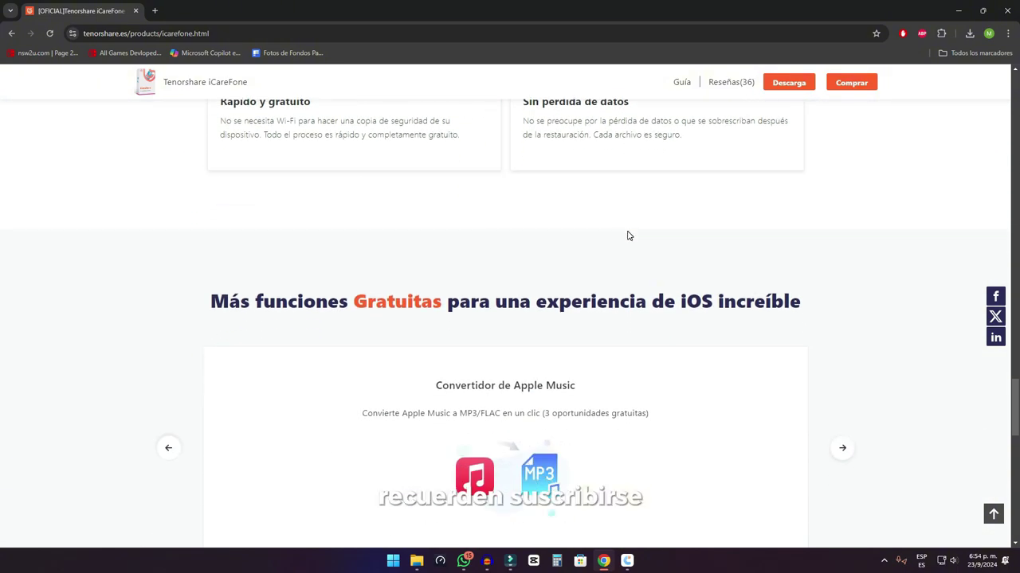
scroll(628, 236, down, 1)
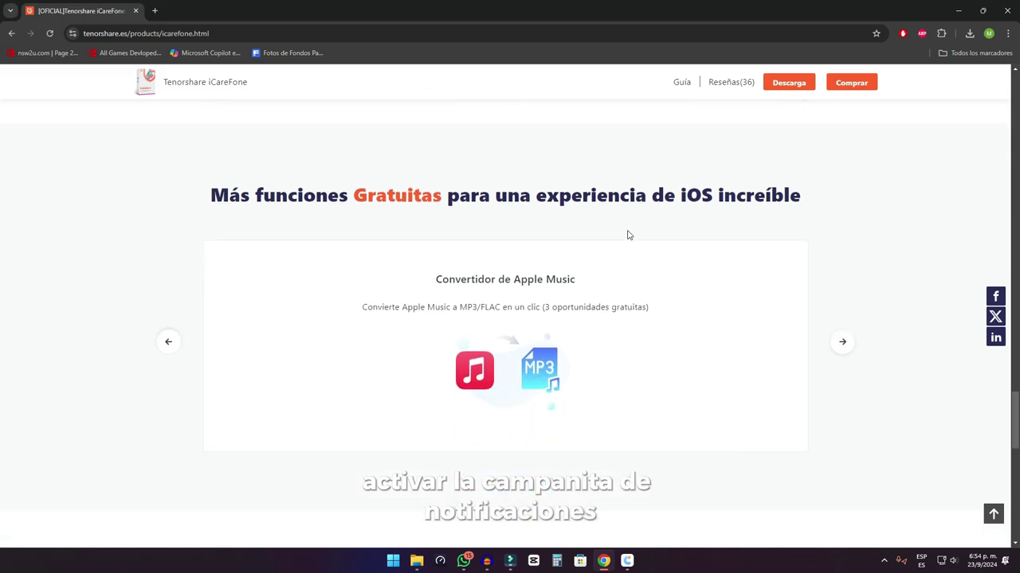
scroll(627, 232, down, 5)
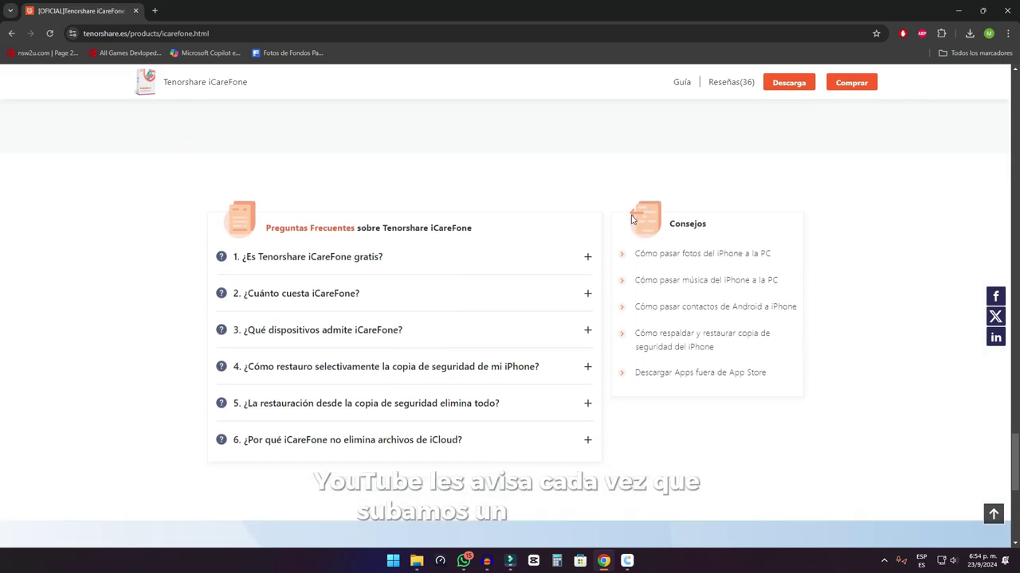
scroll(633, 204, down, 2)
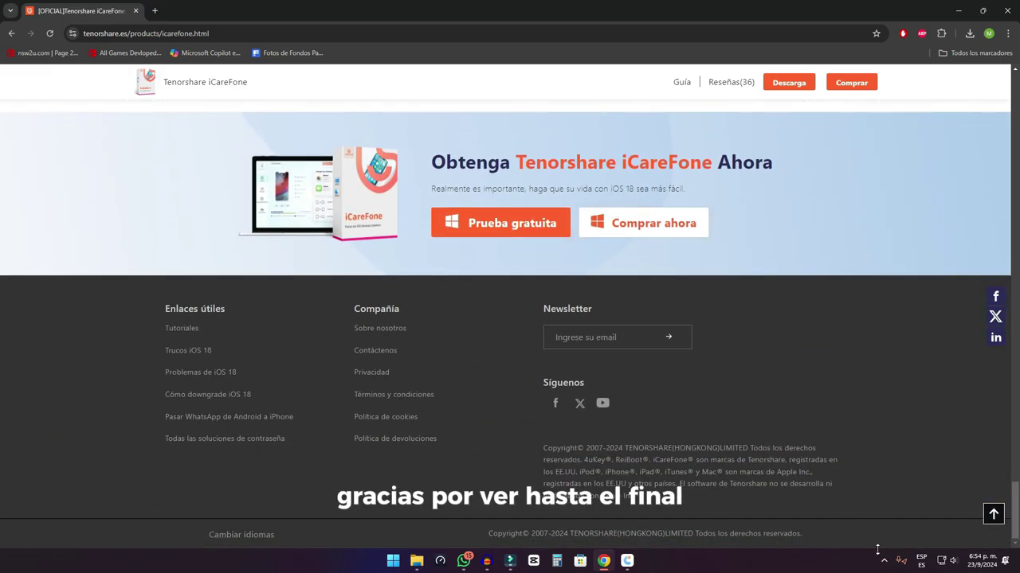
click(883, 561)
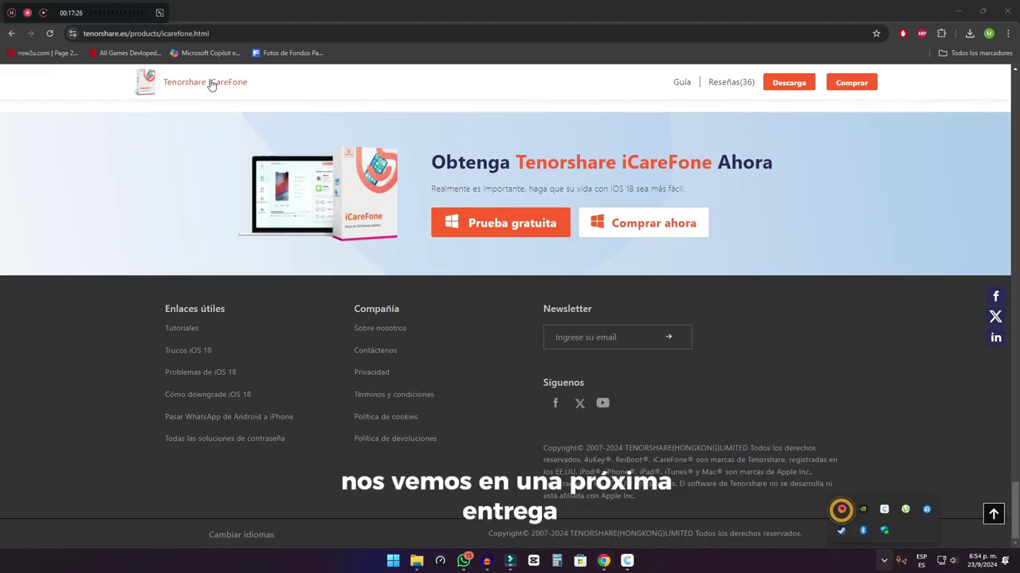